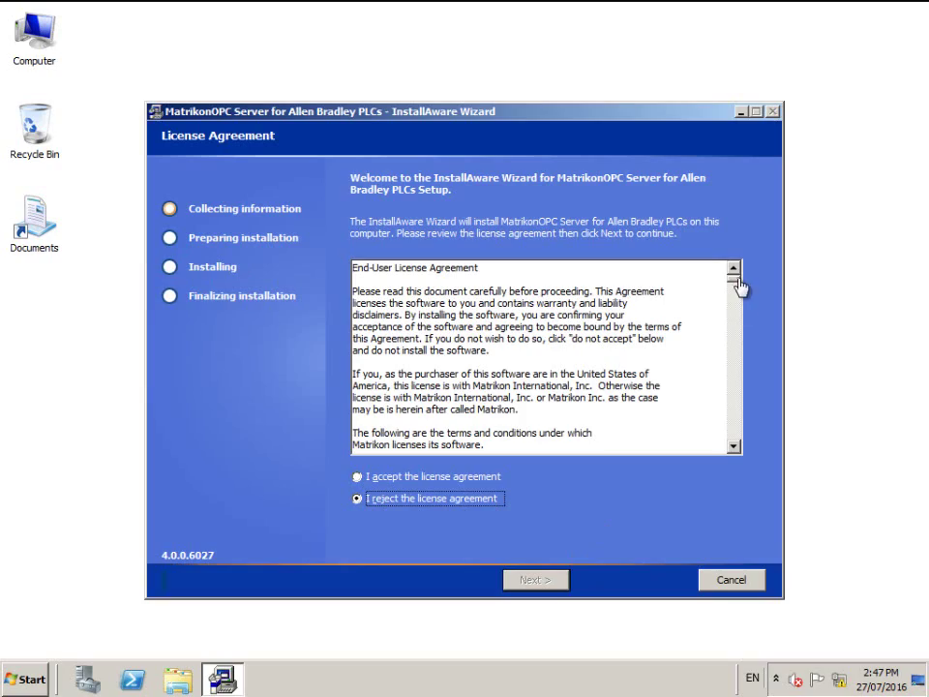
Review the End-User License Agreement to its end and accept it to continue the setup.
left_click_drag(733, 276, 733, 445)
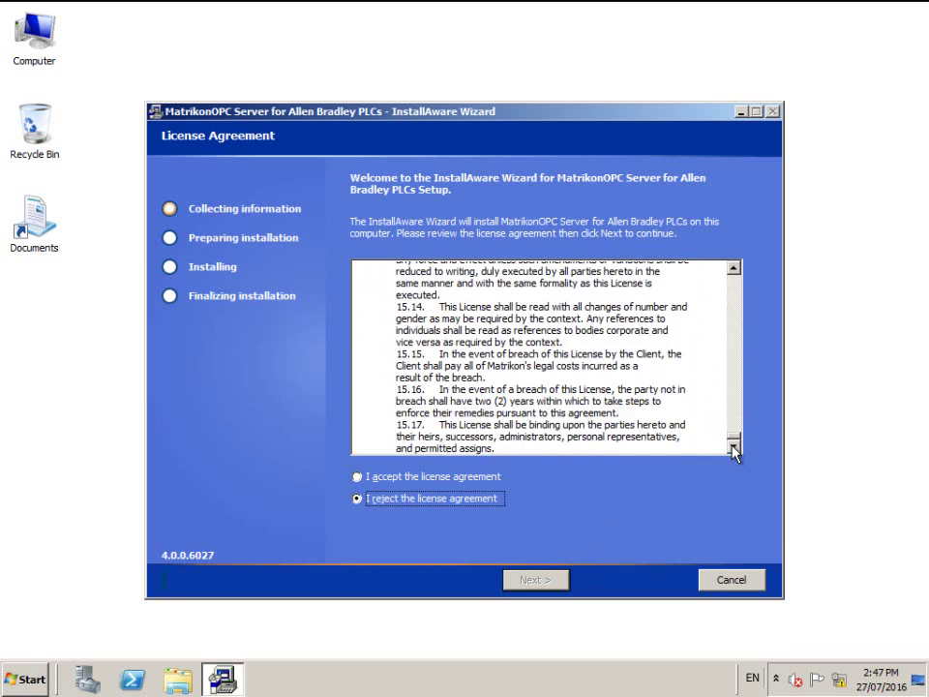
left_click(423, 478)
left_click(546, 572)
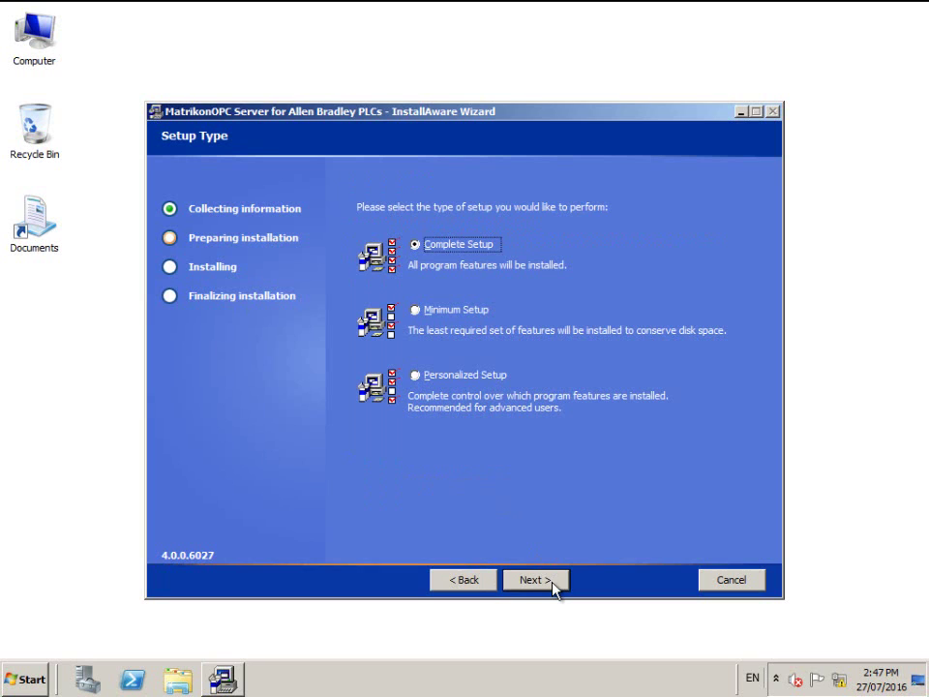
Choose Complete Setup with the default destination folder and the MatrikonOPC Start Menu group for all users.
left_click(556, 583)
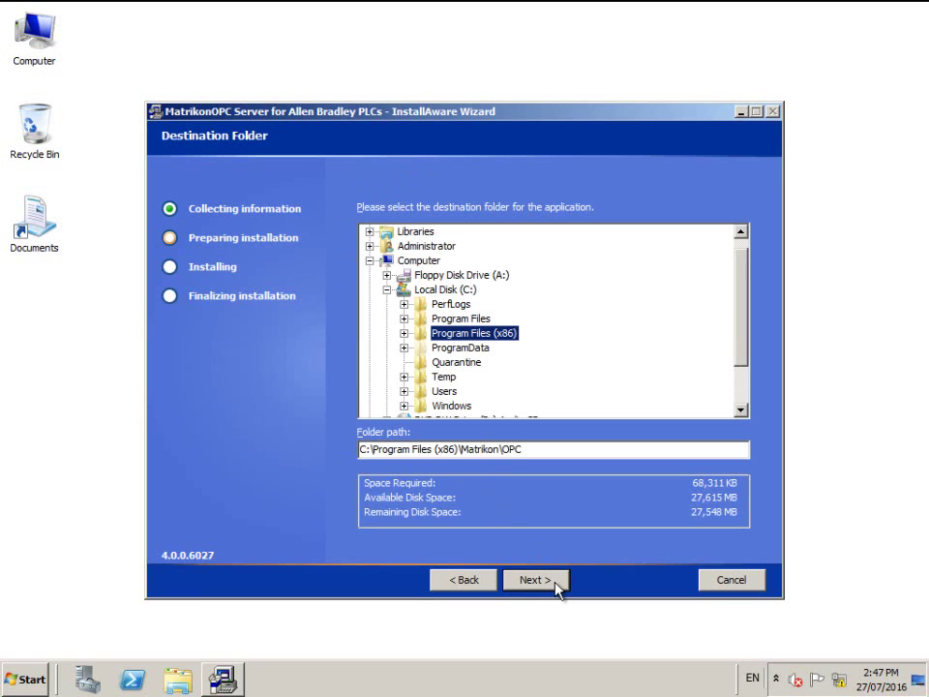
left_click(556, 583)
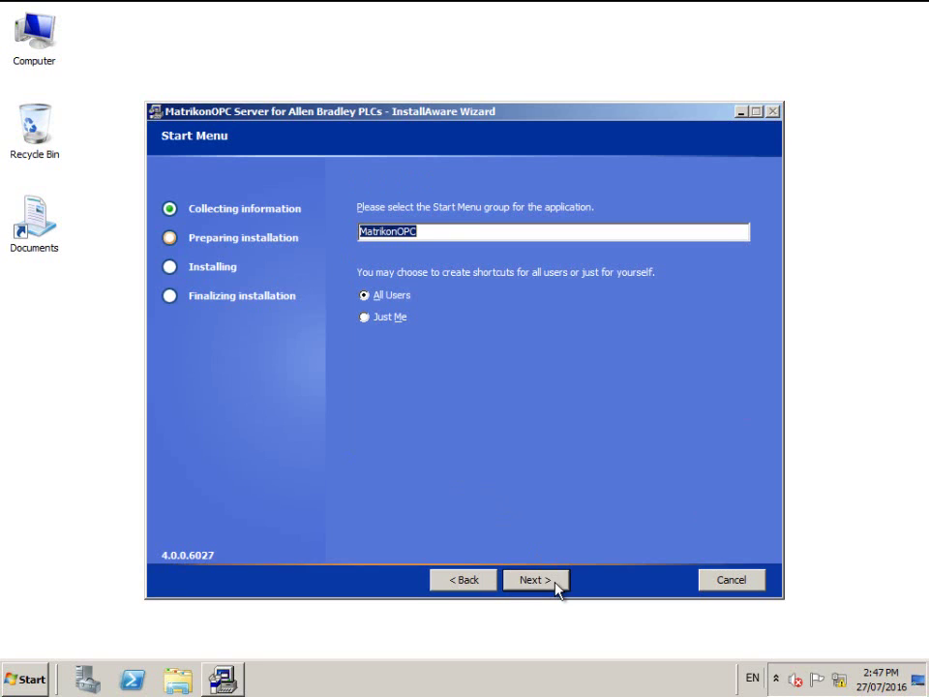
left_click(555, 582)
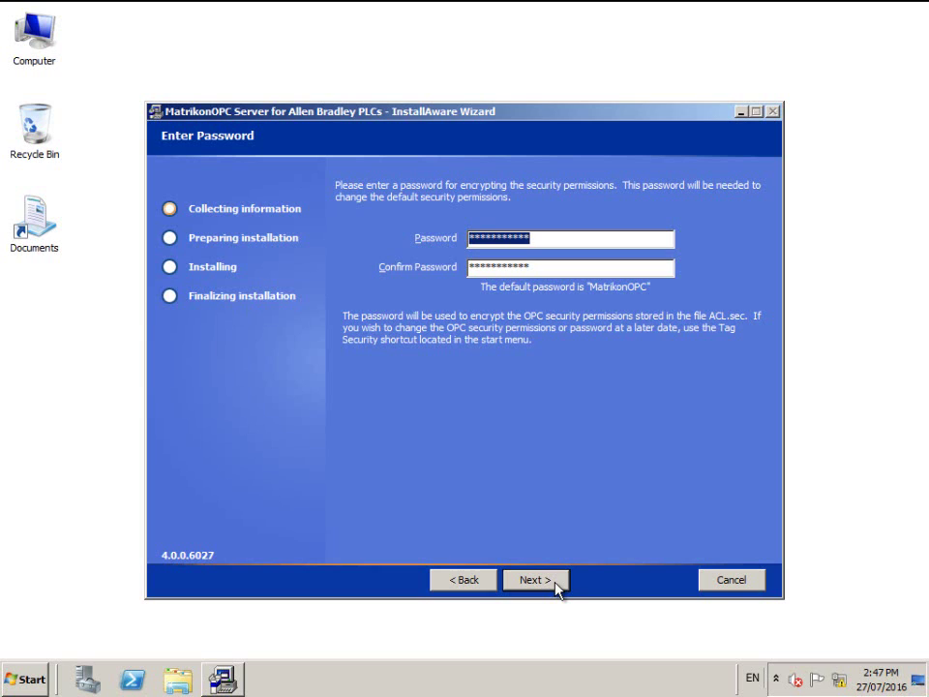
Install the server with the default security password and a 30-day evaluation license, finishing with the configuration panel launched.
left_click(556, 583)
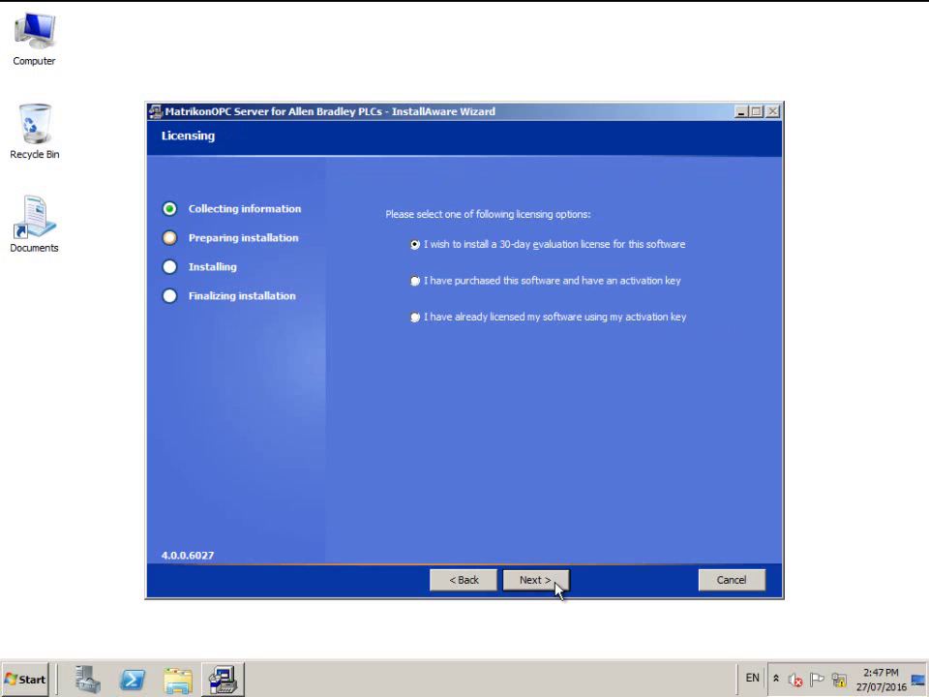
left_click(556, 583)
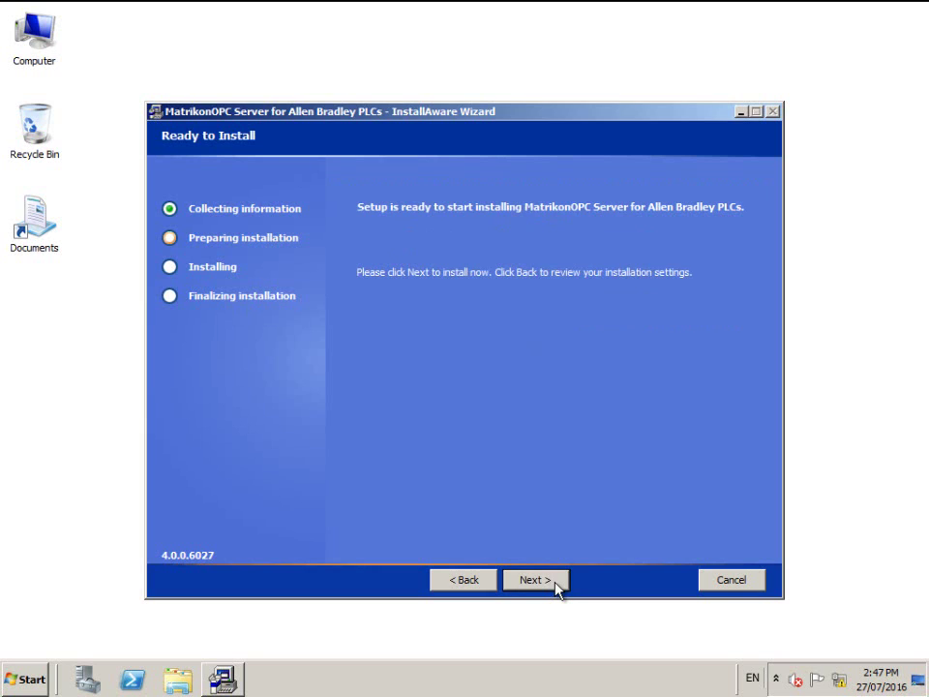
left_click(557, 582)
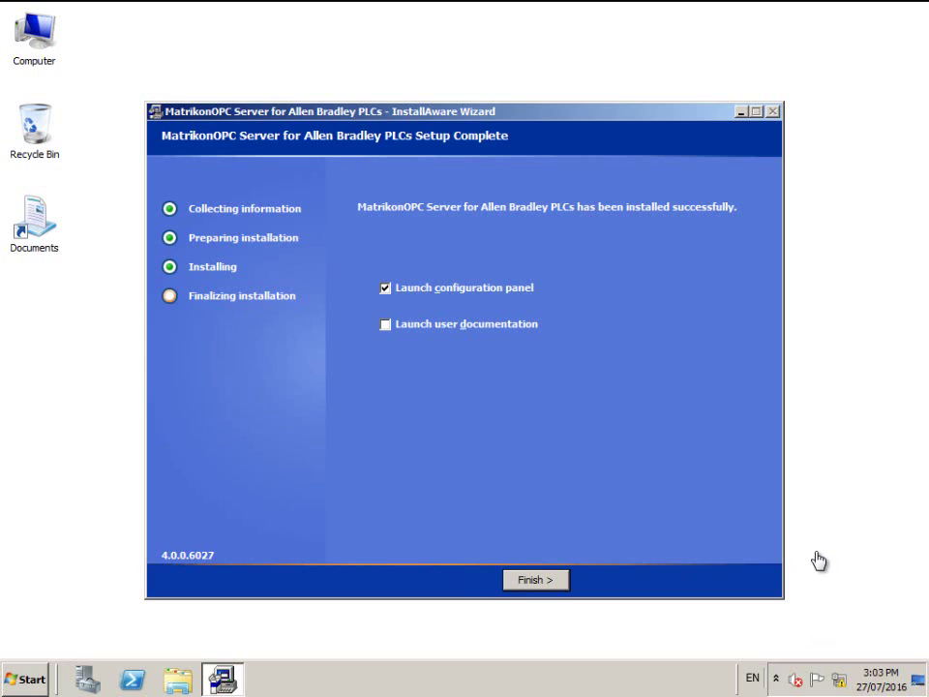
left_click(551, 587)
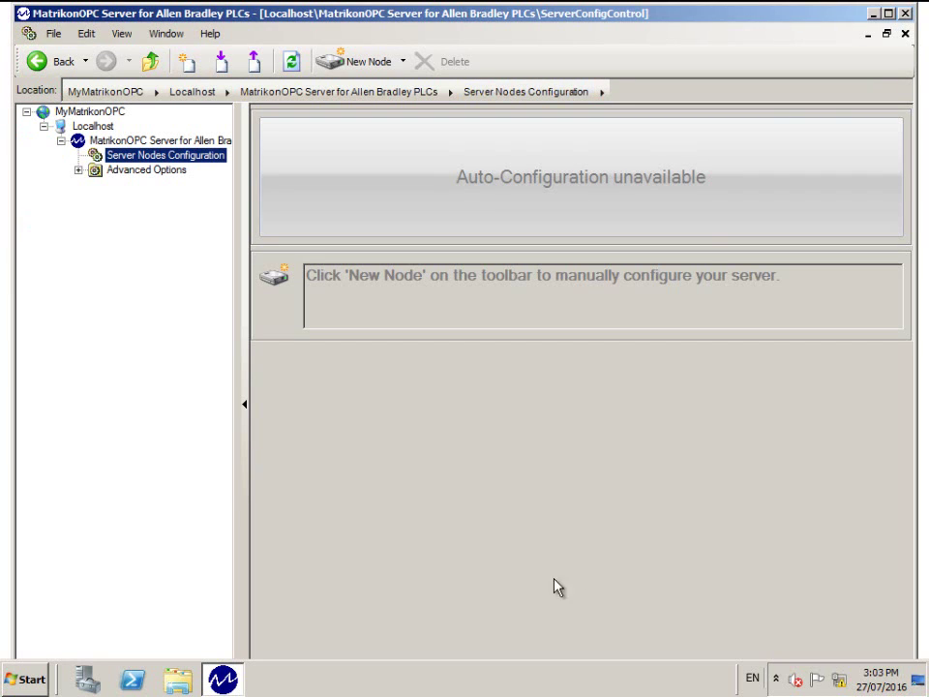
Add an Allen Bradley via Ethernet/IP node to the server configuration and name it AB.
left_click(888, 14)
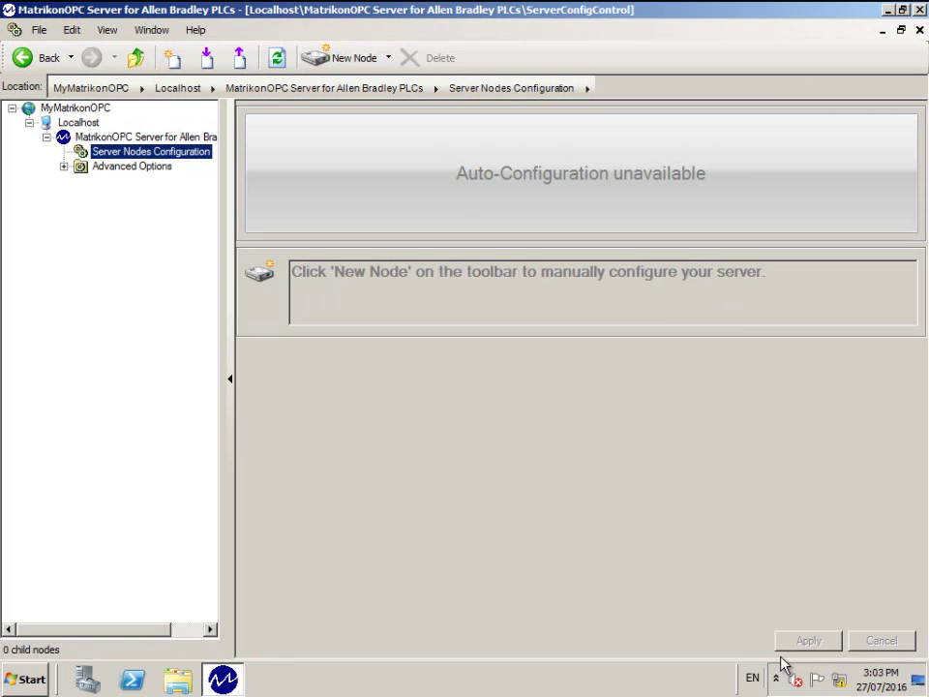
left_click(364, 60)
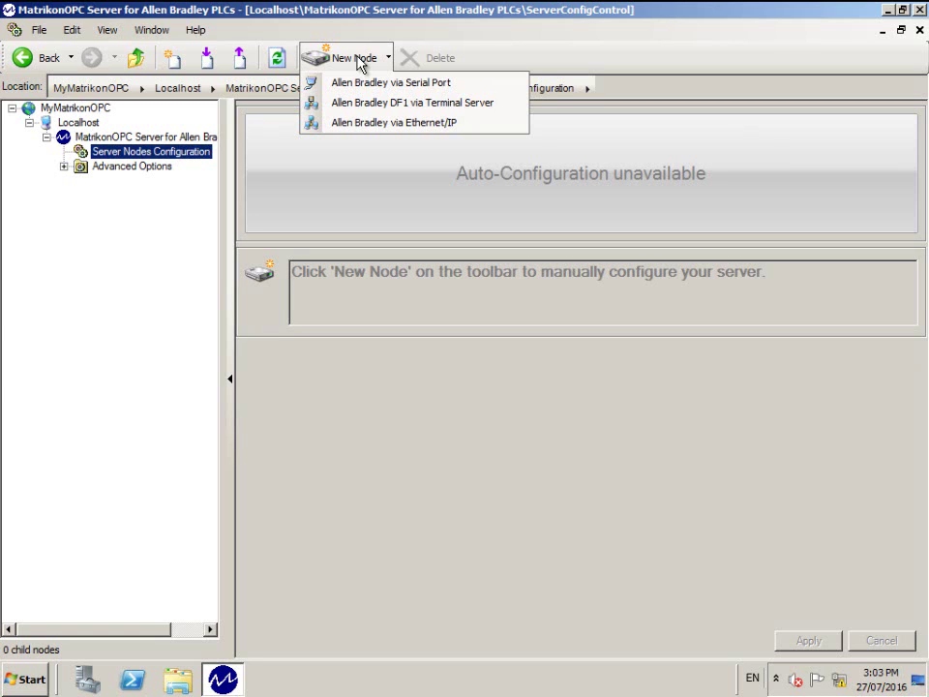
left_click(359, 124)
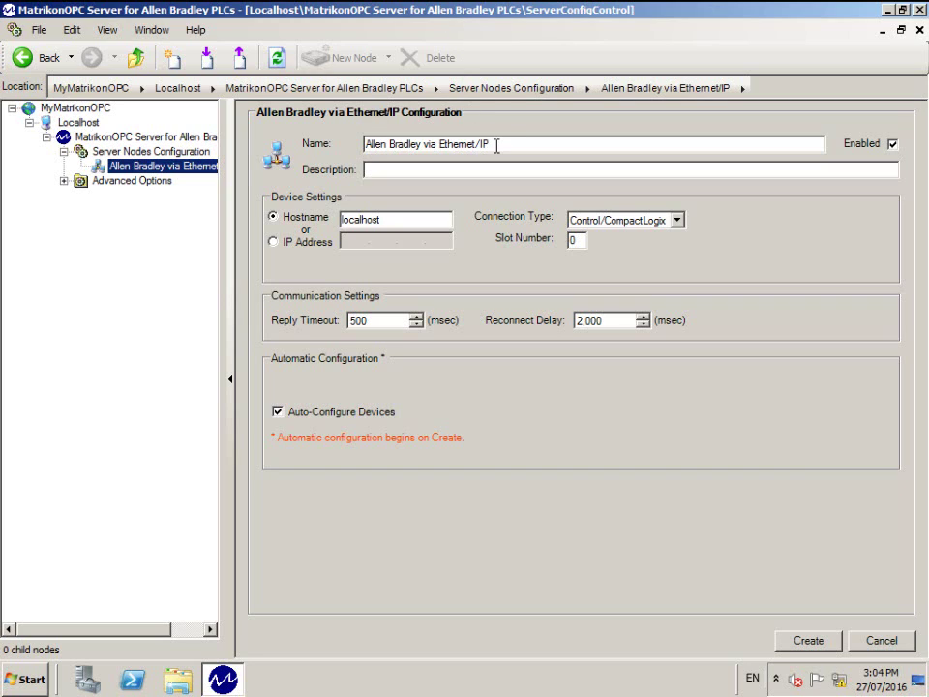
left_click_drag(496, 144, 360, 145)
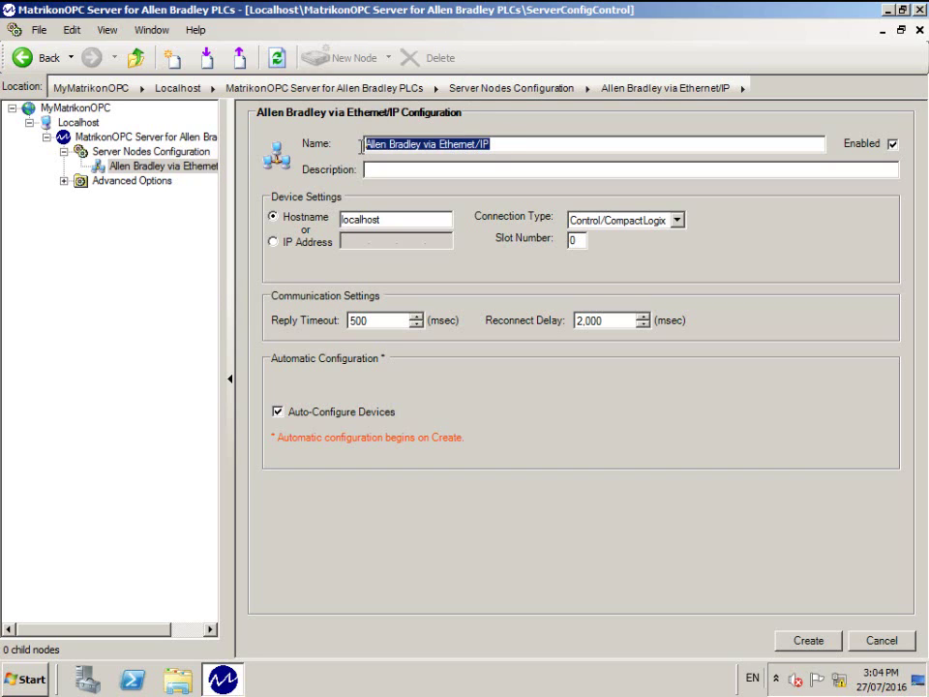
type("AB")
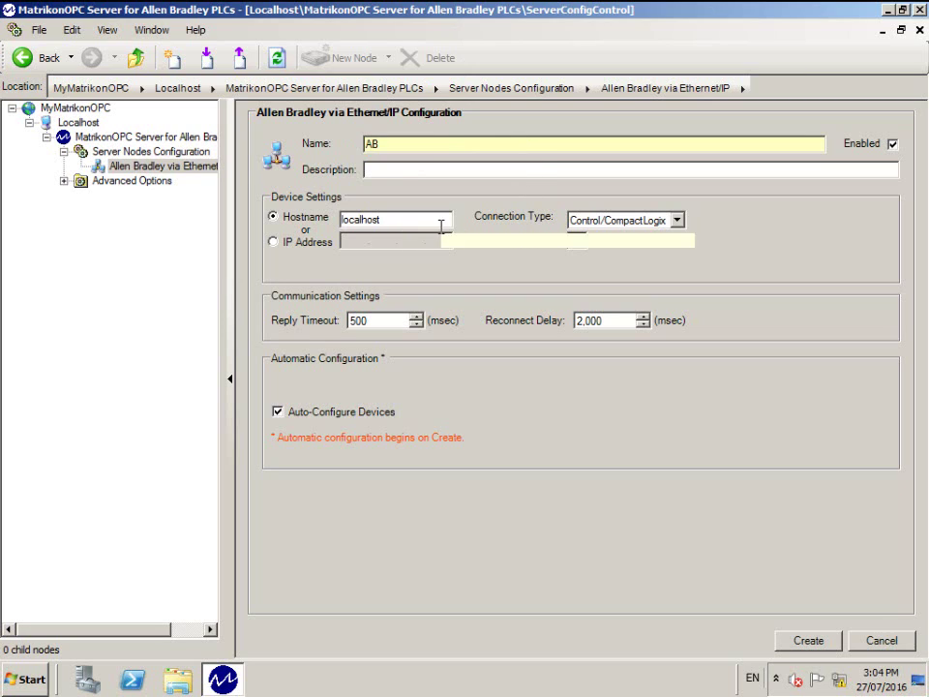
Set the AB node's IP address to 192.168.0.21 and create it with automatic device configuration.
left_click(319, 245)
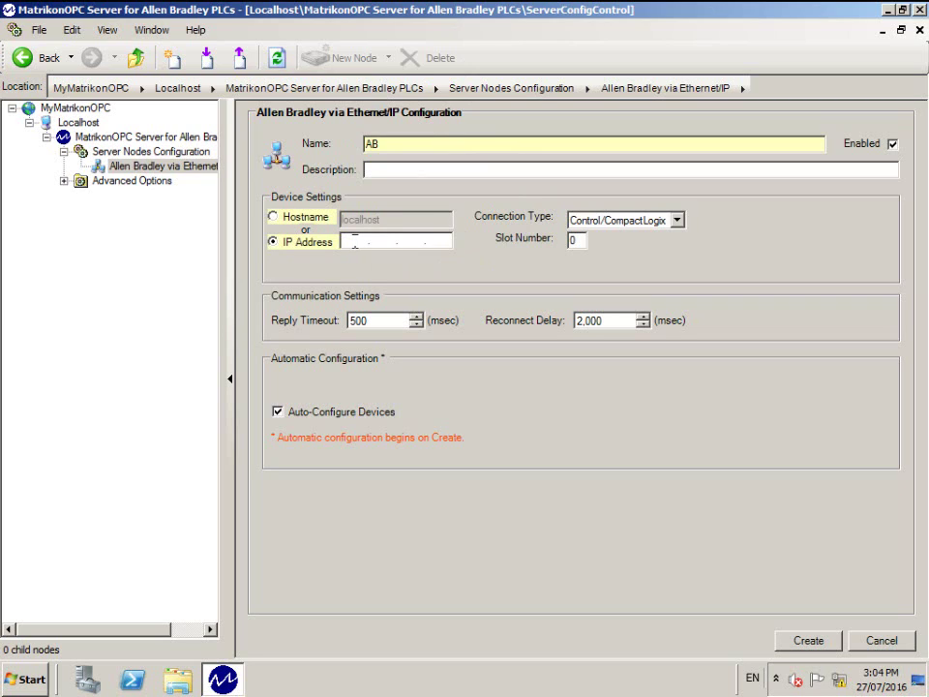
left_click(355, 241)
type("192.16")
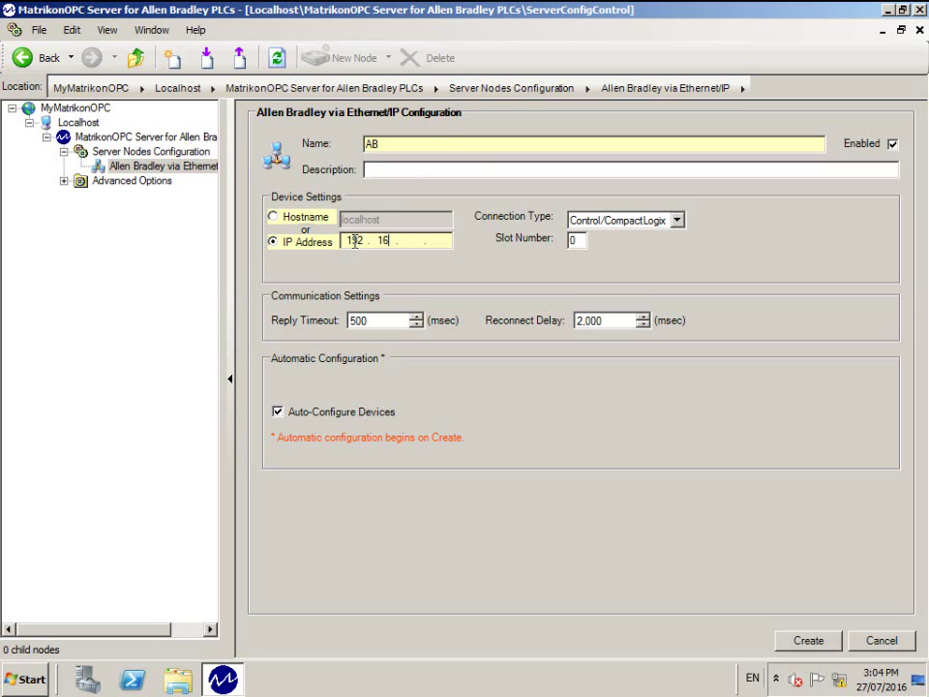
type("8.0.21")
left_click(811, 642)
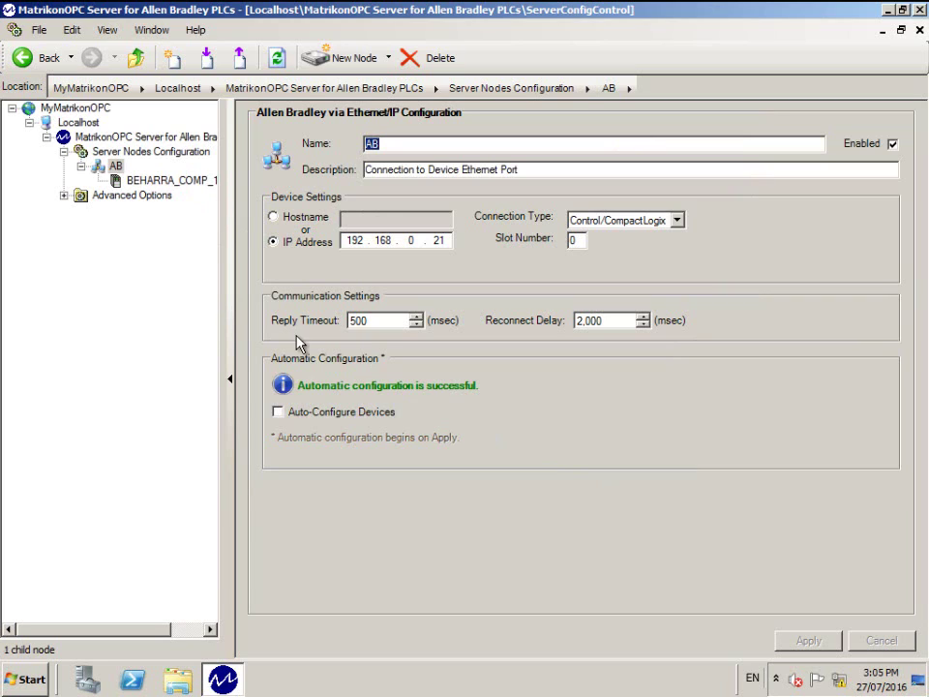
Rename the auto-configured device under the AB node to PLC, apply the change and close the configuration panel.
left_click(128, 182)
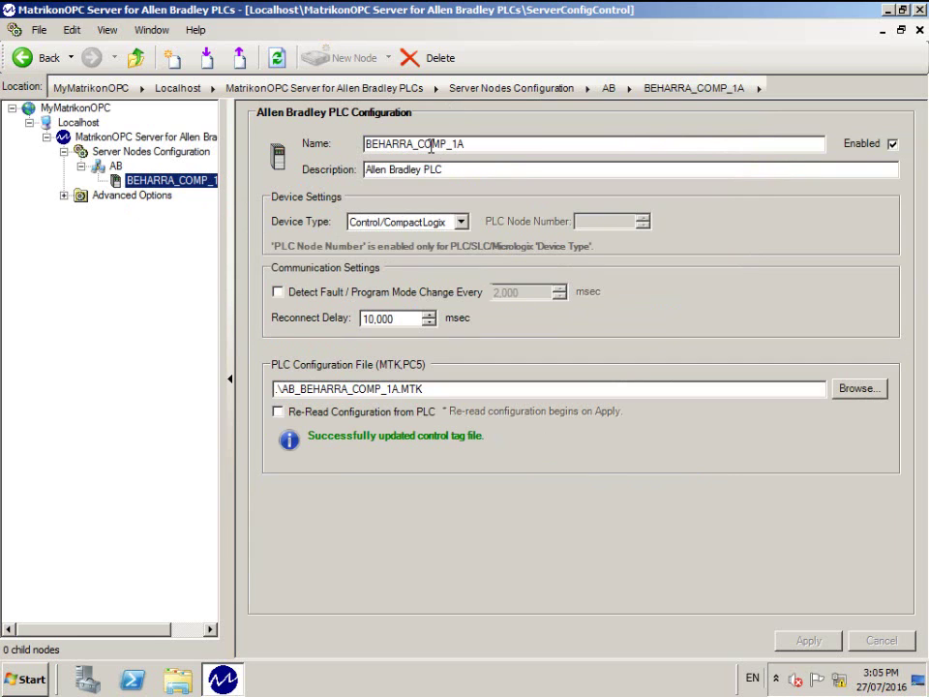
left_click_drag(472, 145, 358, 144)
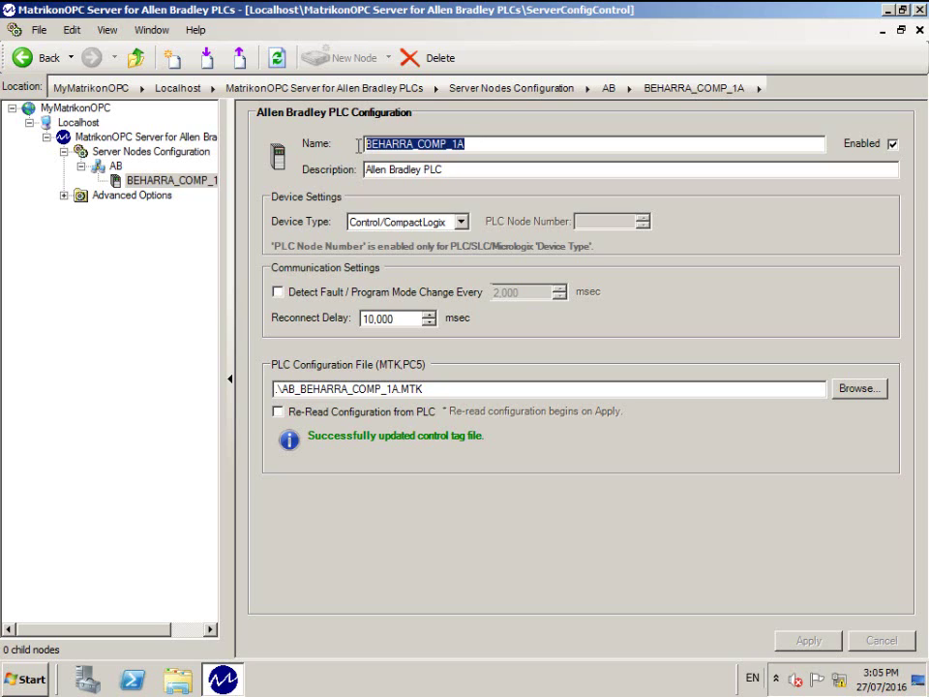
type("PLC")
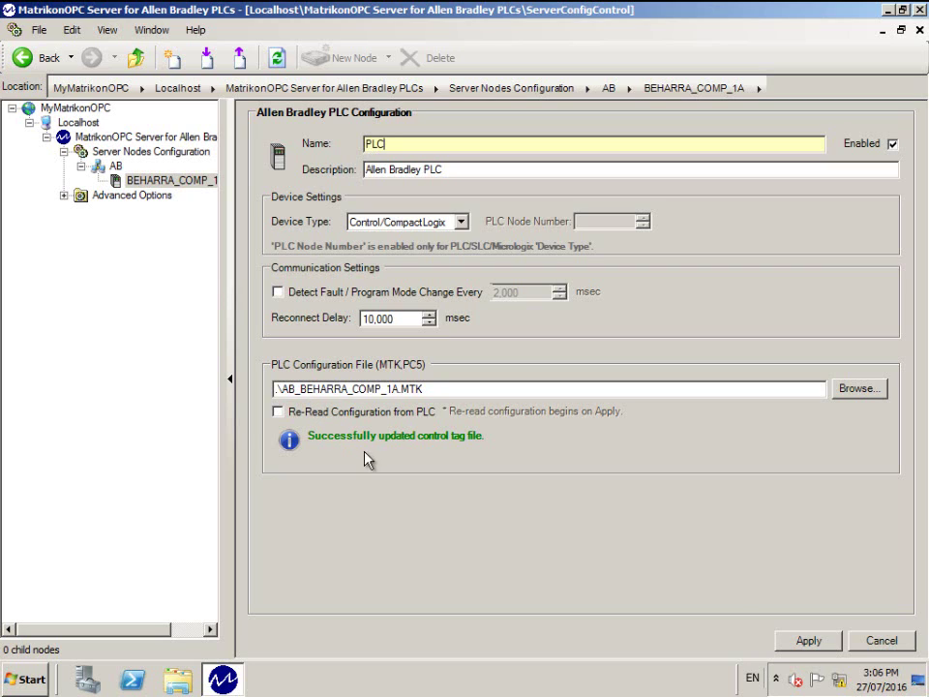
left_click(809, 641)
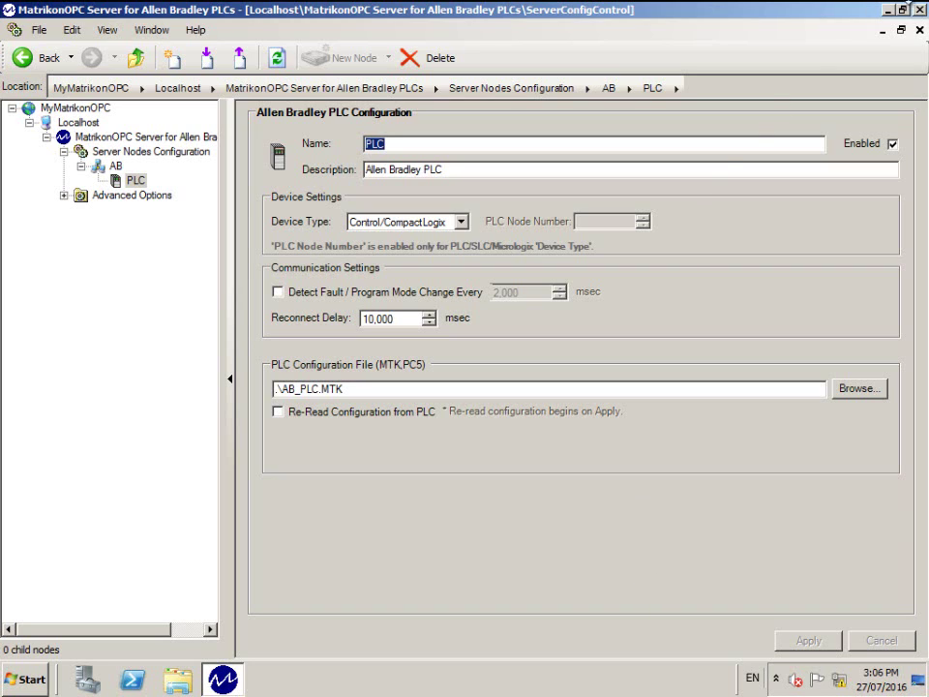
left_click(920, 10)
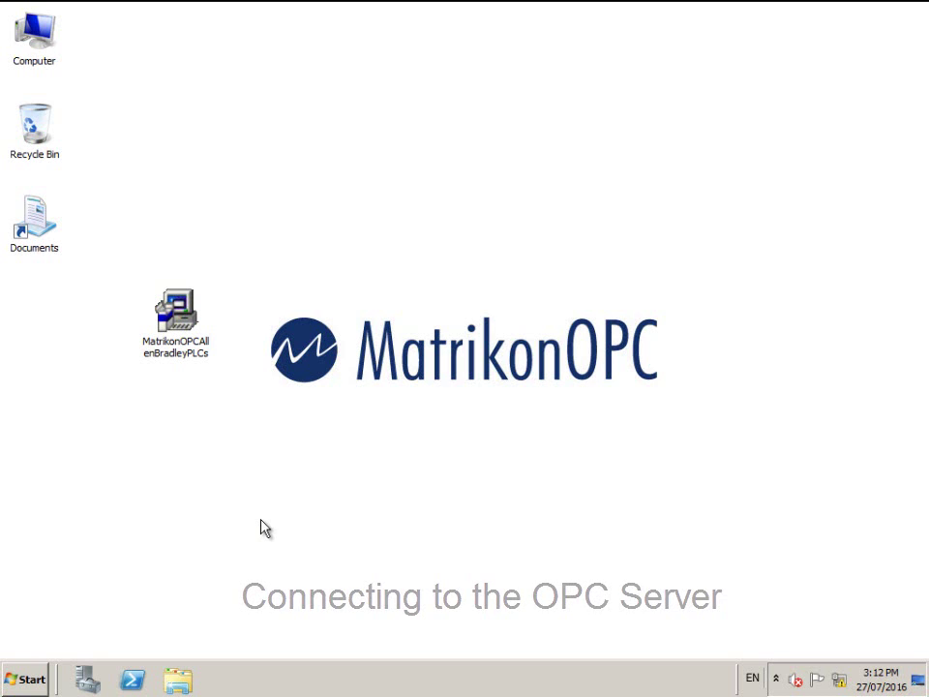
Launch MatrikonOPC Explorer and maximize its window.
left_click(29, 680)
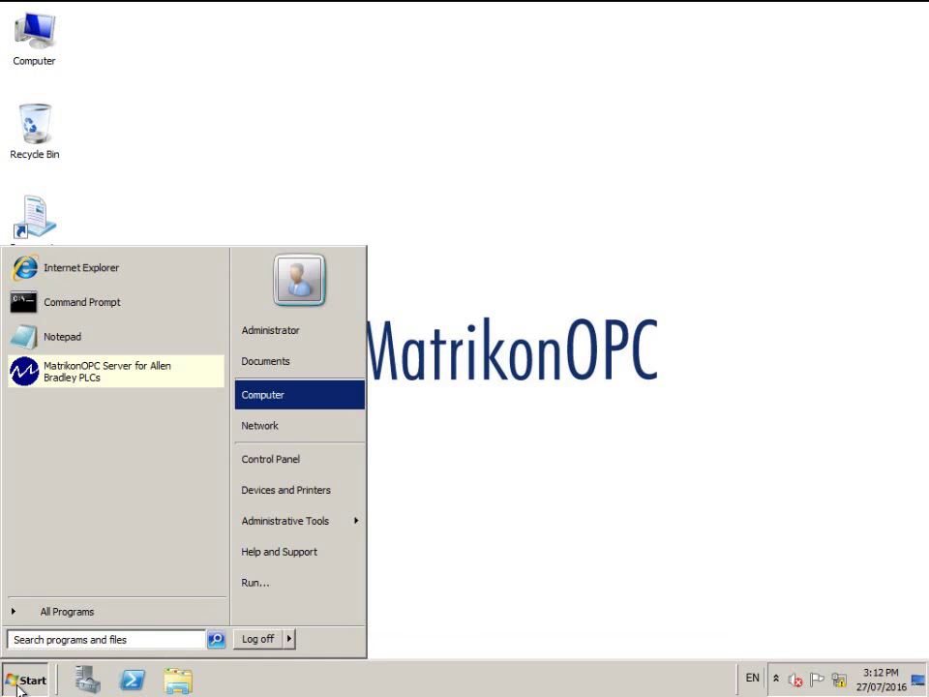
left_click(70, 613)
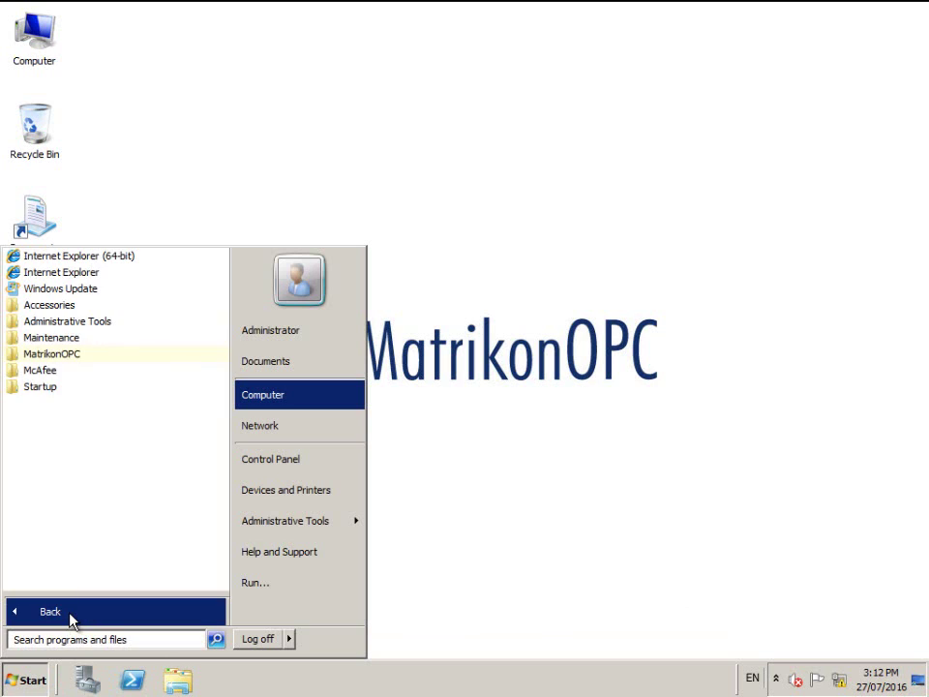
left_click(89, 354)
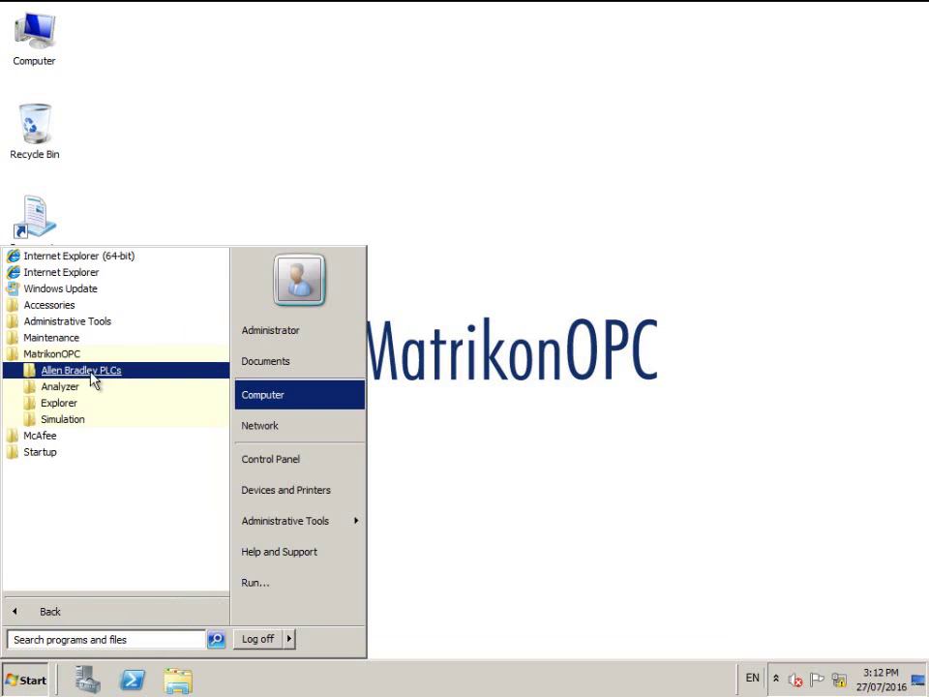
left_click(90, 410)
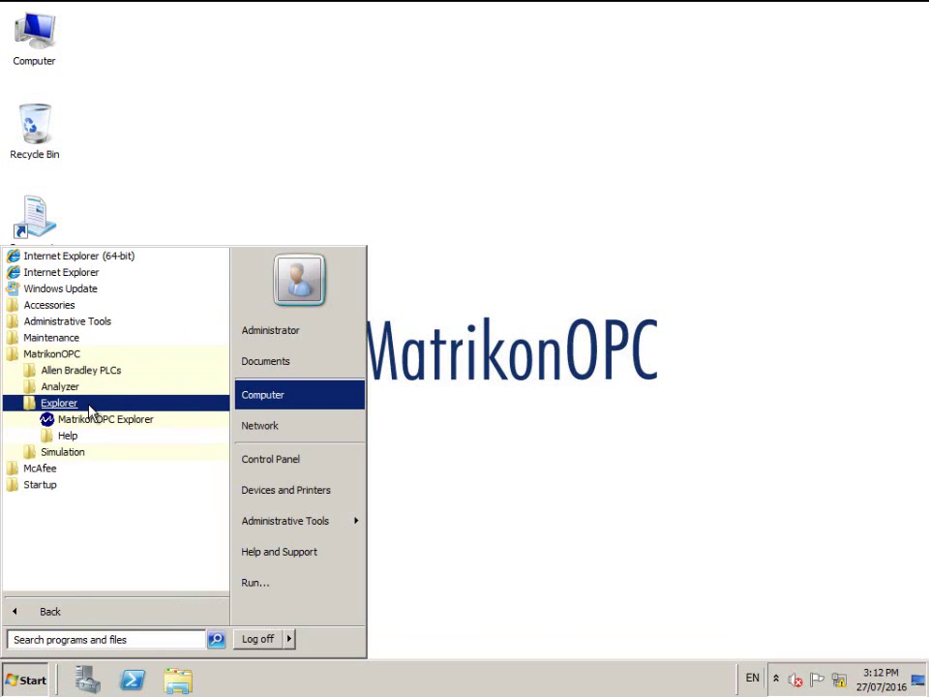
left_click(107, 419)
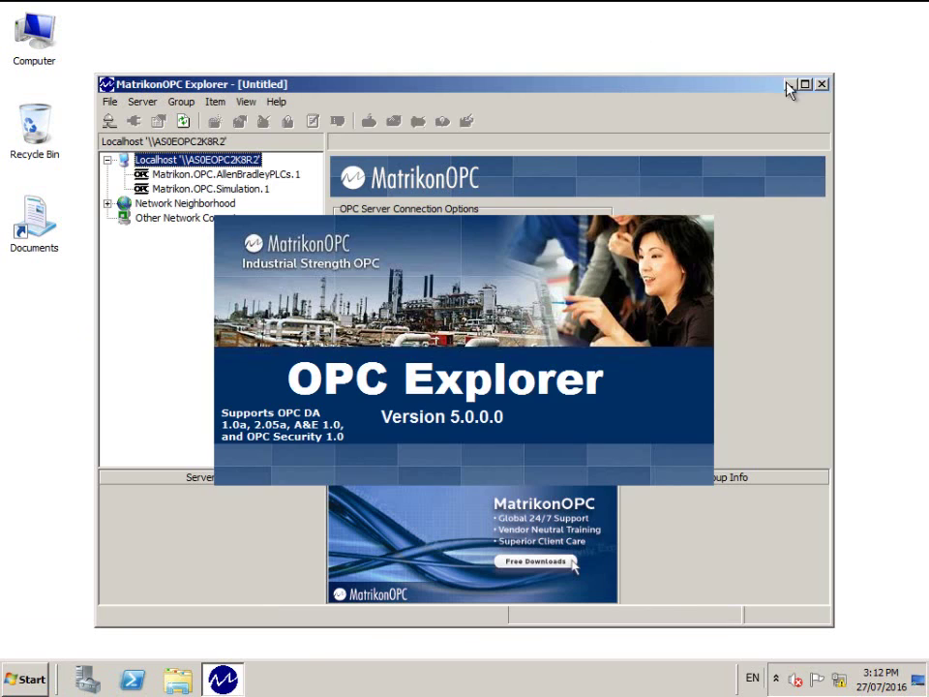
left_click(803, 85)
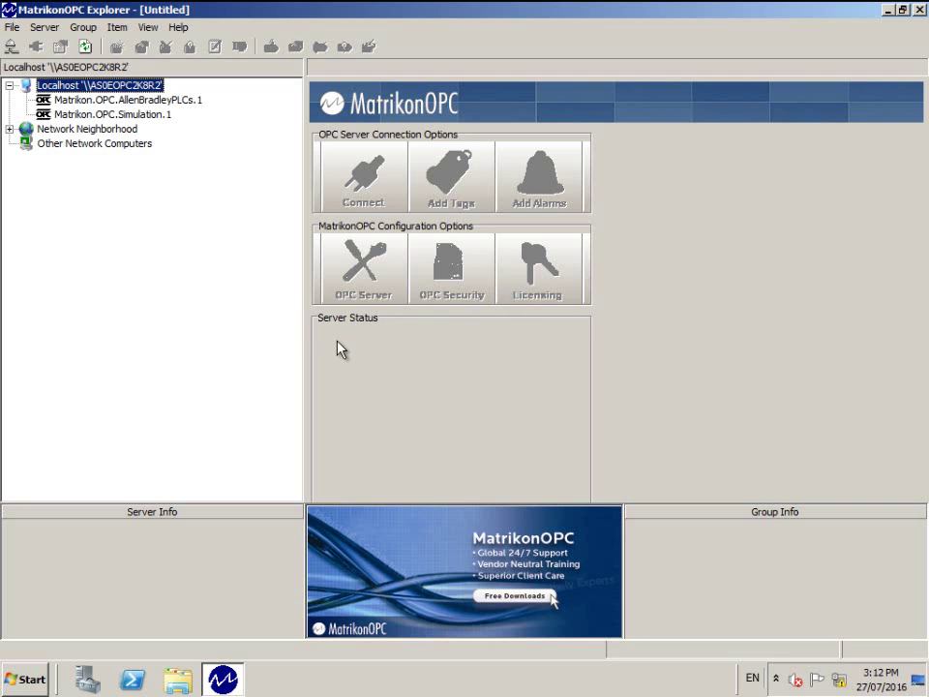
Connect to the local Matrikon.OPC.AllenBradleyPLCs.1 server and start adding tags to a new group.
left_click(125, 100)
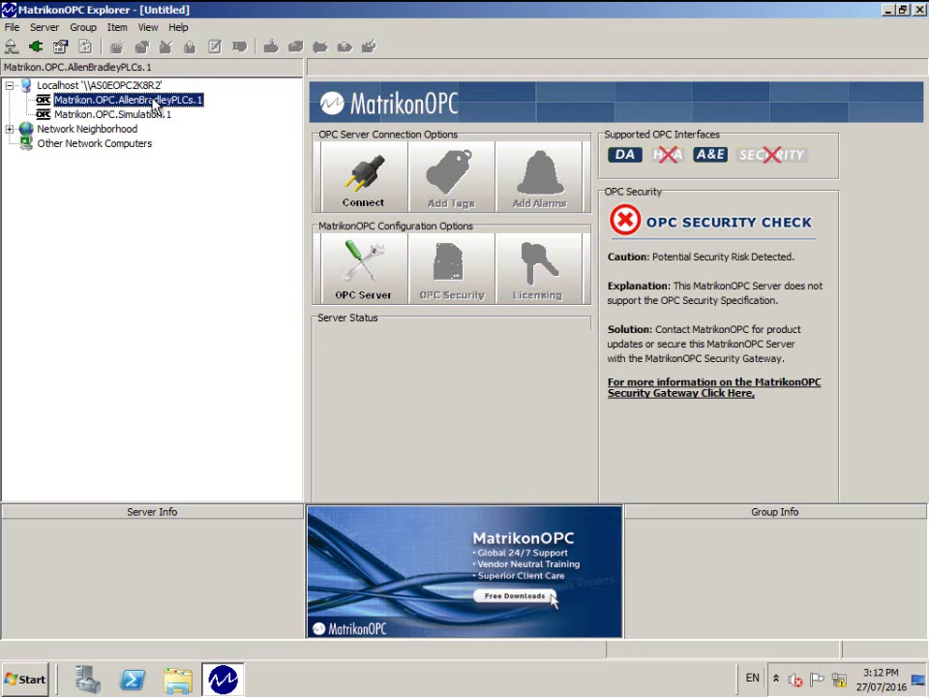
left_click(362, 192)
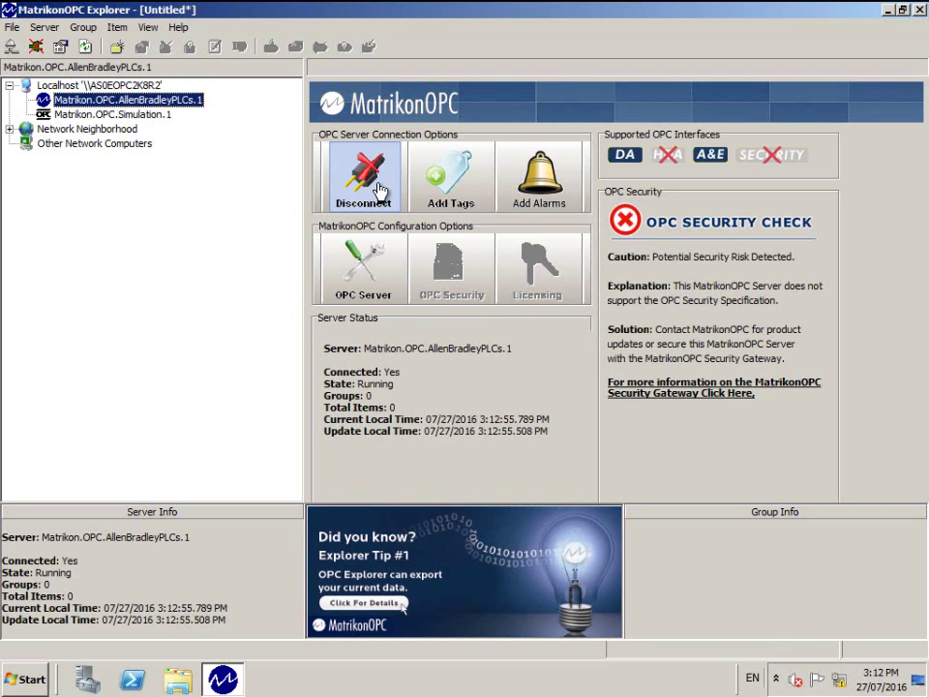
left_click(453, 189)
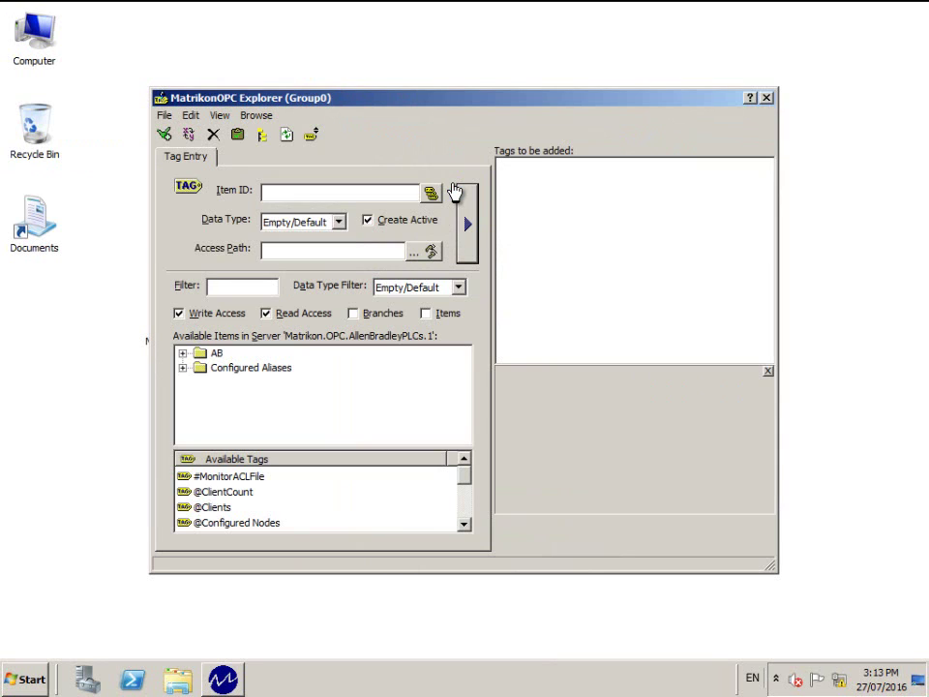
Add the DO_FUEL_GAS_SOLENOID.VALUE tag from the BOOL folder of the PLC under AB to Group0.
left_click(184, 355)
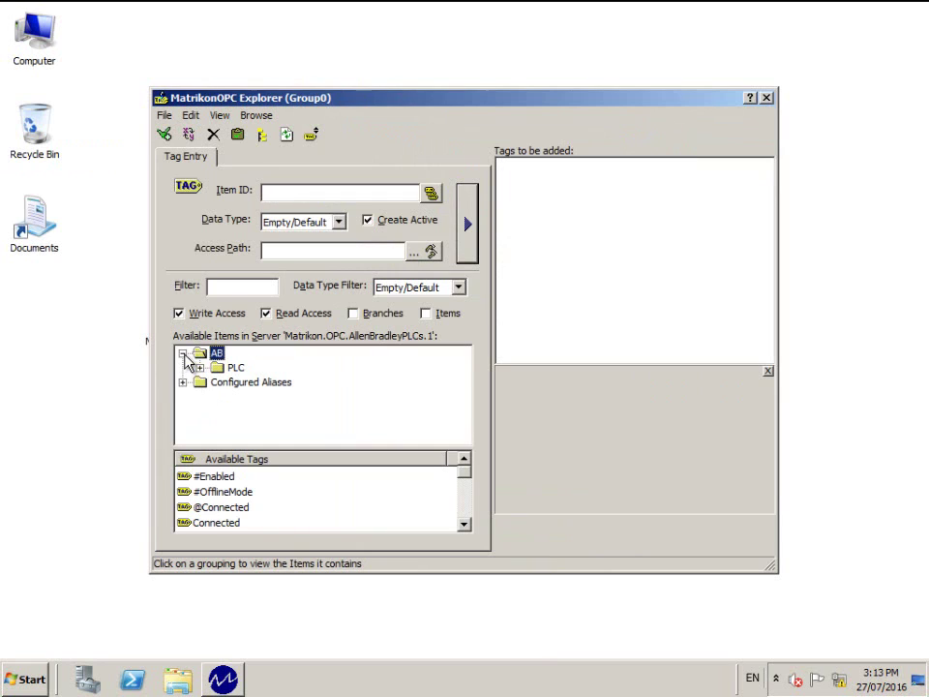
left_click(200, 368)
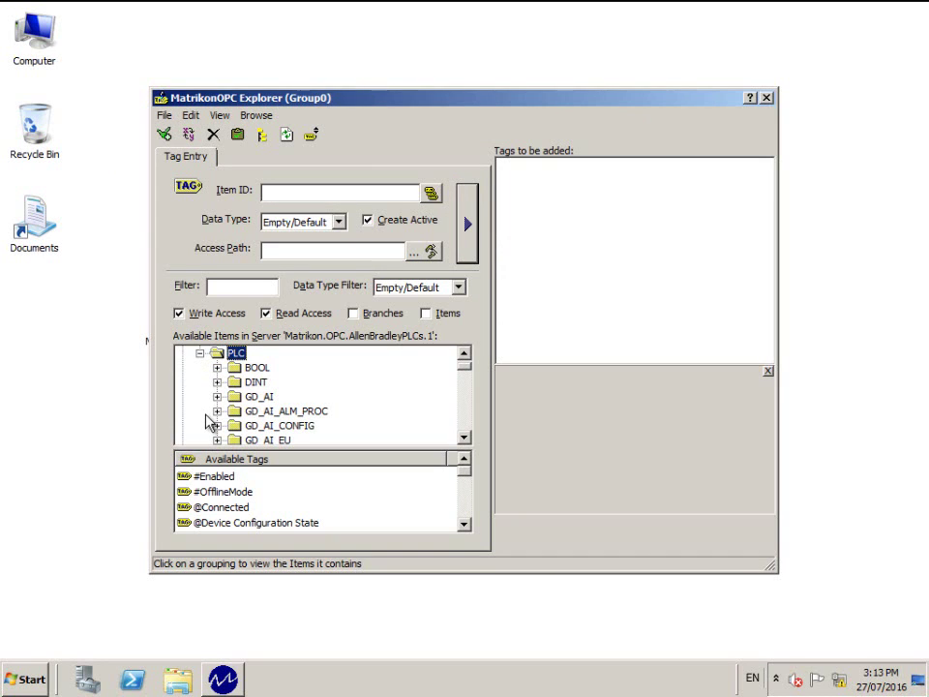
left_click(234, 369)
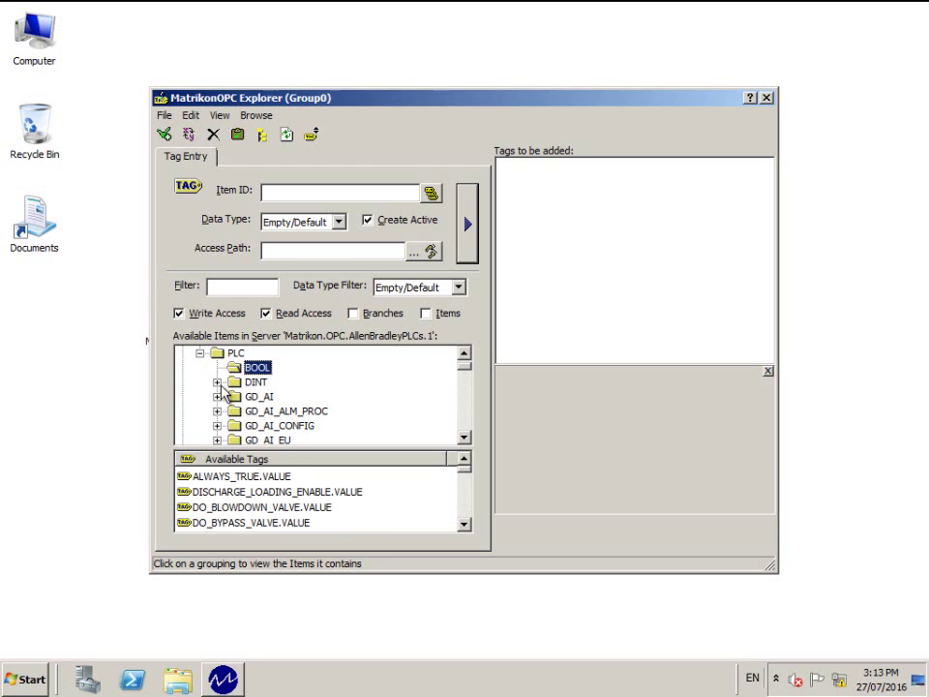
left_click(464, 525)
left_click(464, 525)
left_click(463, 525)
left_click(463, 525)
left_click(464, 525)
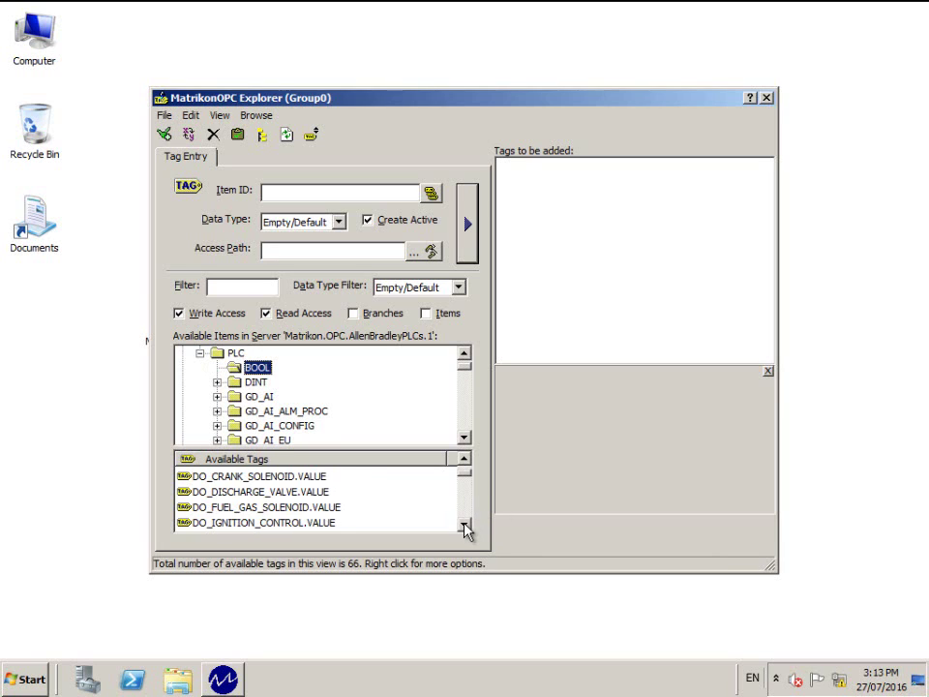
right_click(230, 510)
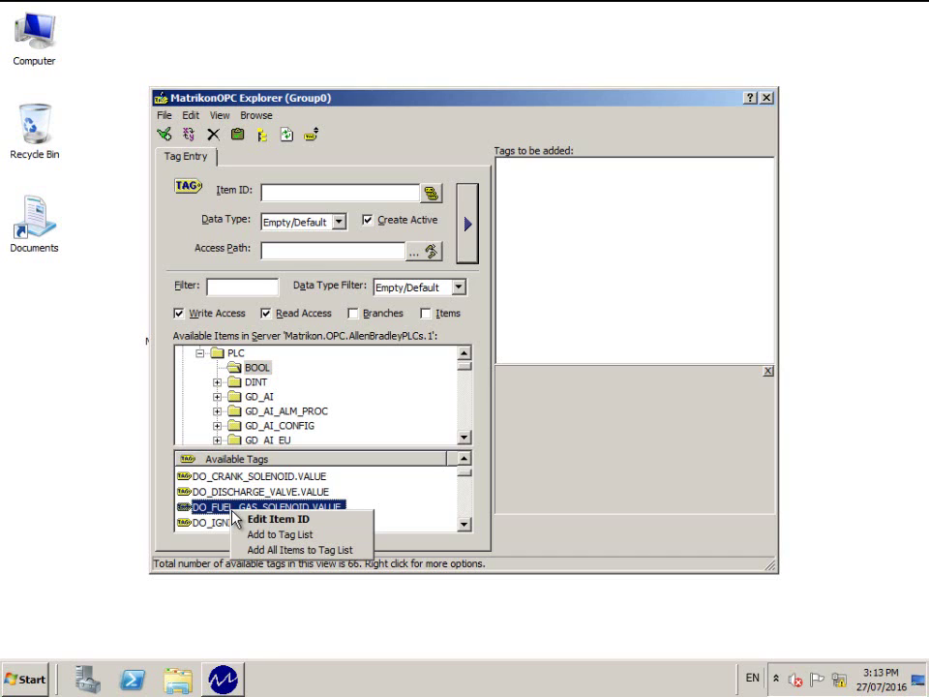
left_click(300, 535)
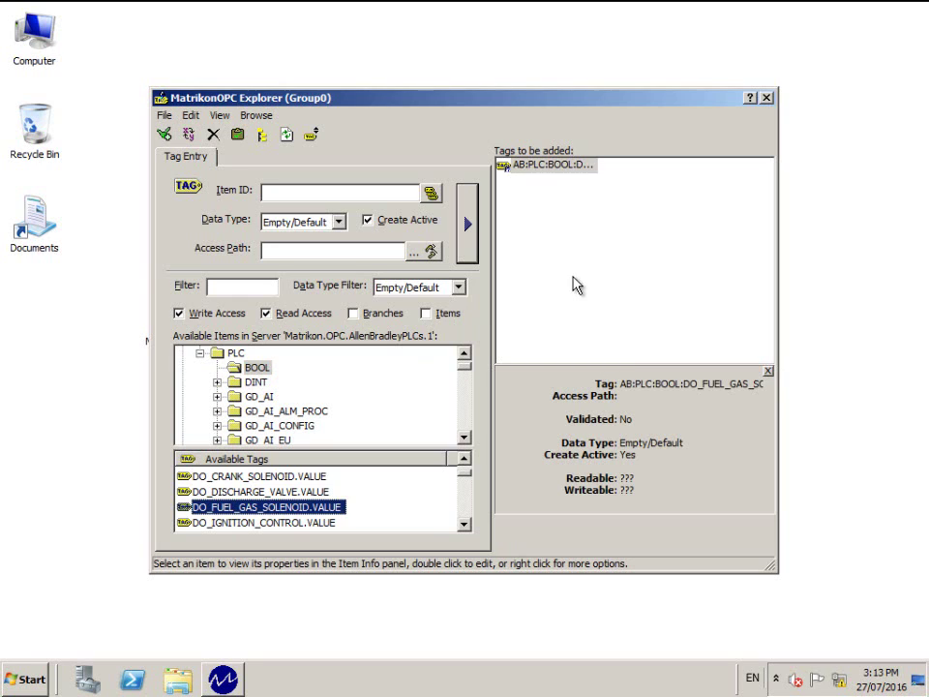
left_click(166, 135)
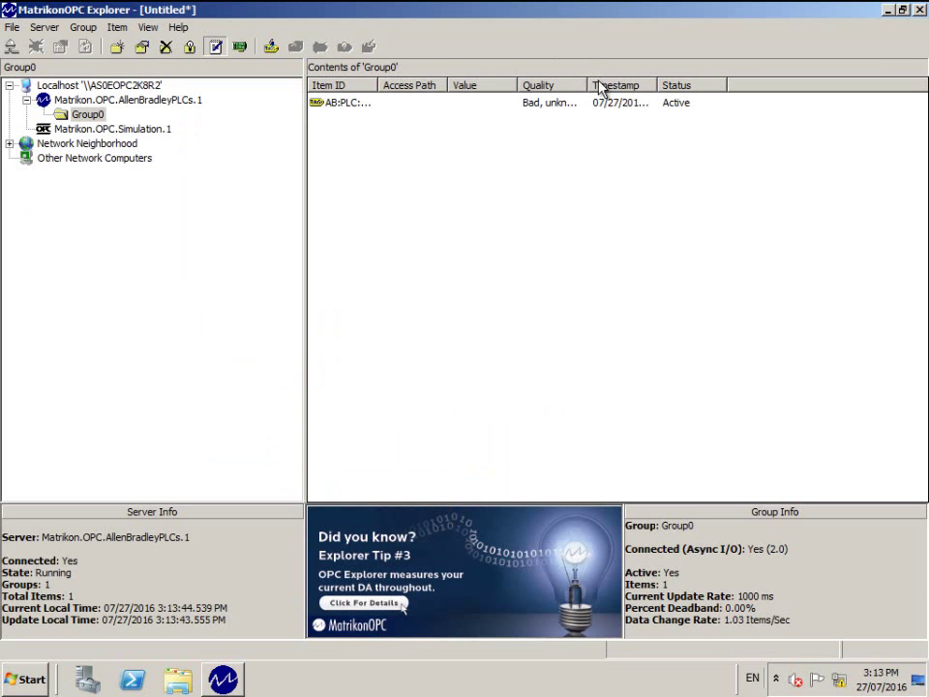
Widen the Quality and Timestamp columns of Group0 so that their full values can be read.
left_click_drag(582, 85, 610, 85)
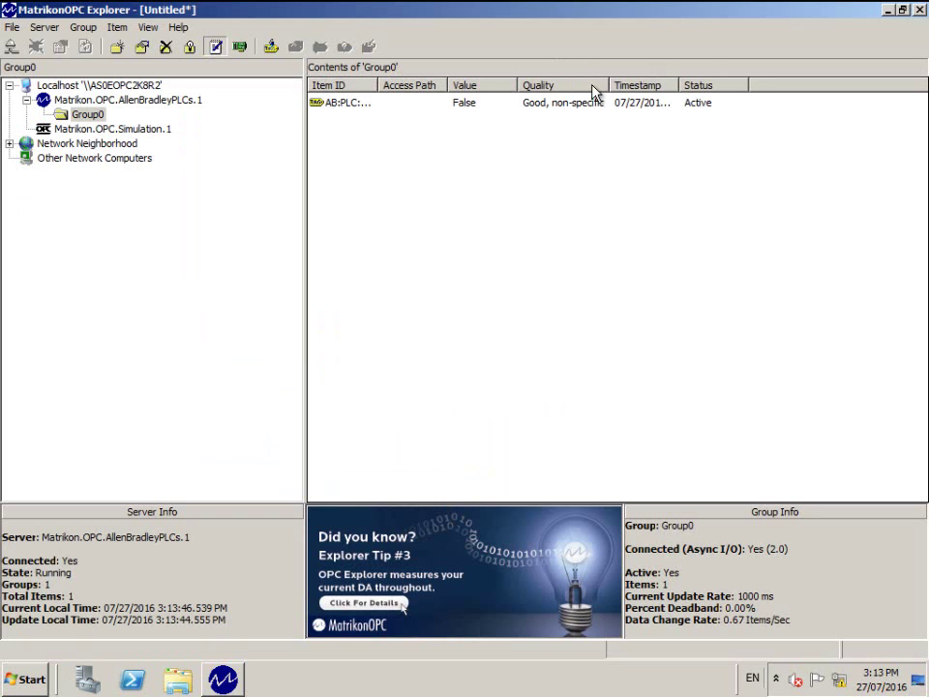
left_click_drag(680, 85, 744, 85)
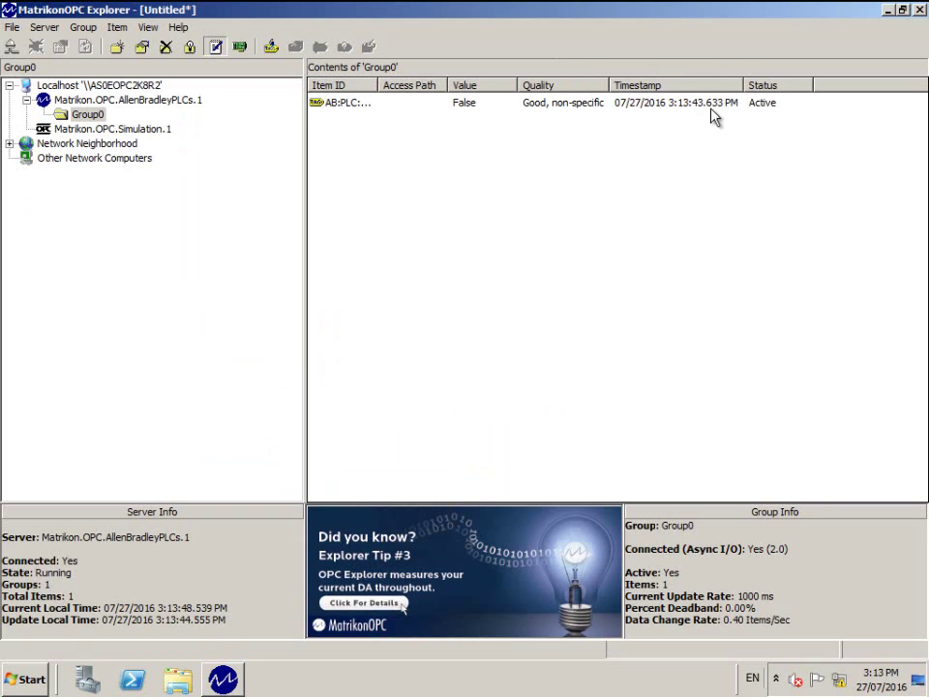